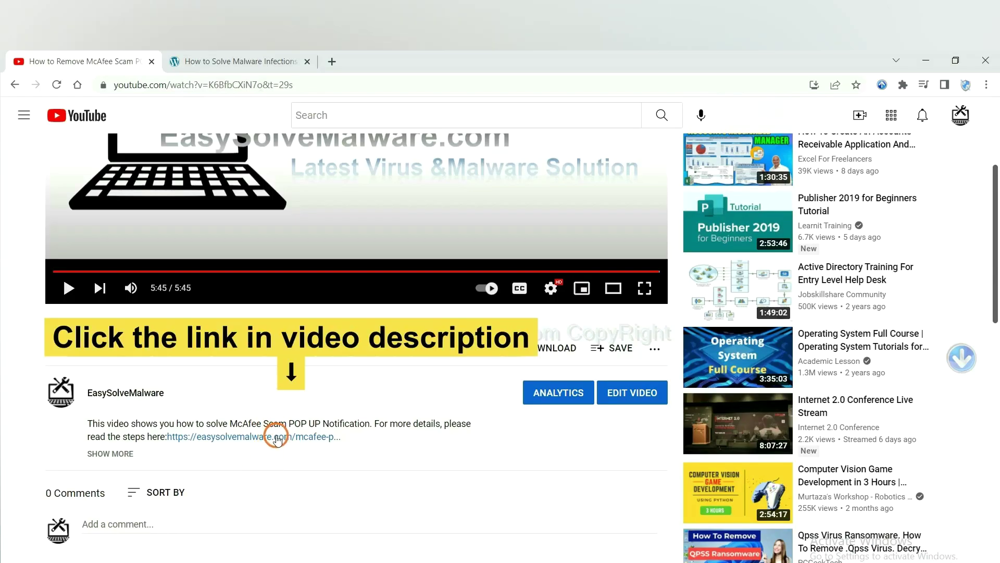
- Download the SpyHunter for Windows installer from easysolvemalware.com and run it
{"action": "left_click", "coordinate": [258, 61]}
{"action": "scroll", "coordinate": [993, 316], "scroll_direction": "down", "scroll_amount": 3}
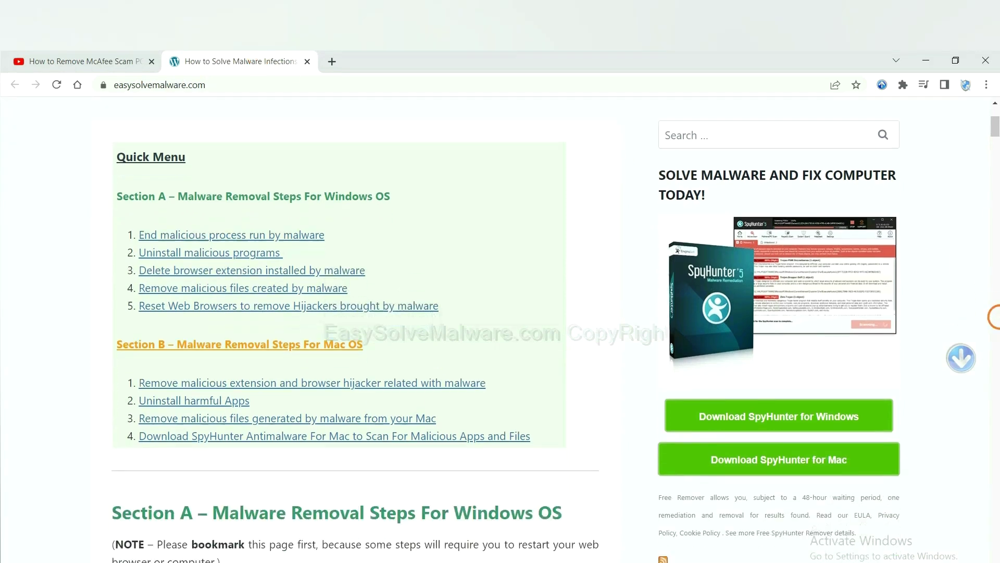
{"action": "scroll", "coordinate": [993, 316], "scroll_direction": "down", "scroll_amount": 2}
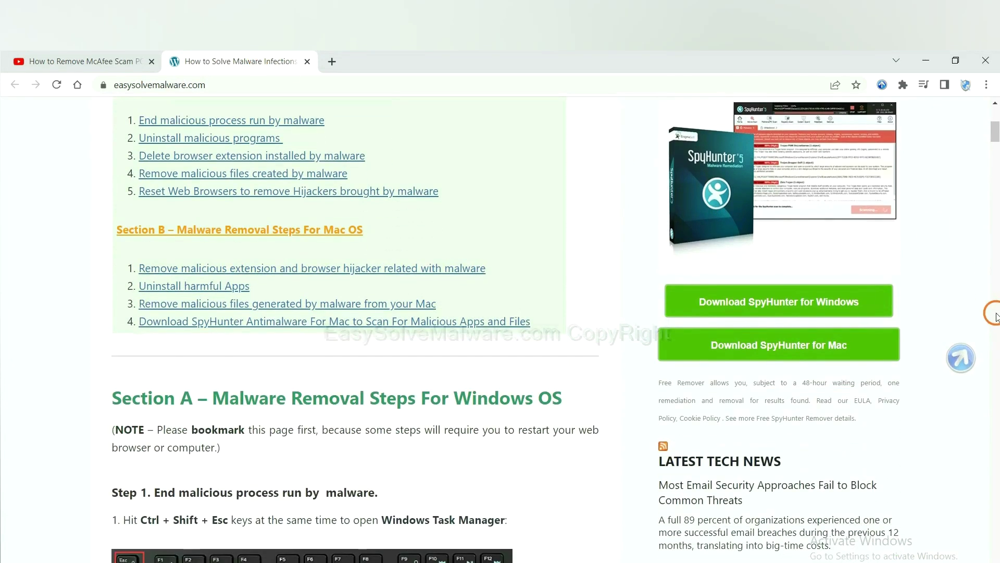
{"action": "left_click", "coordinate": [852, 300]}
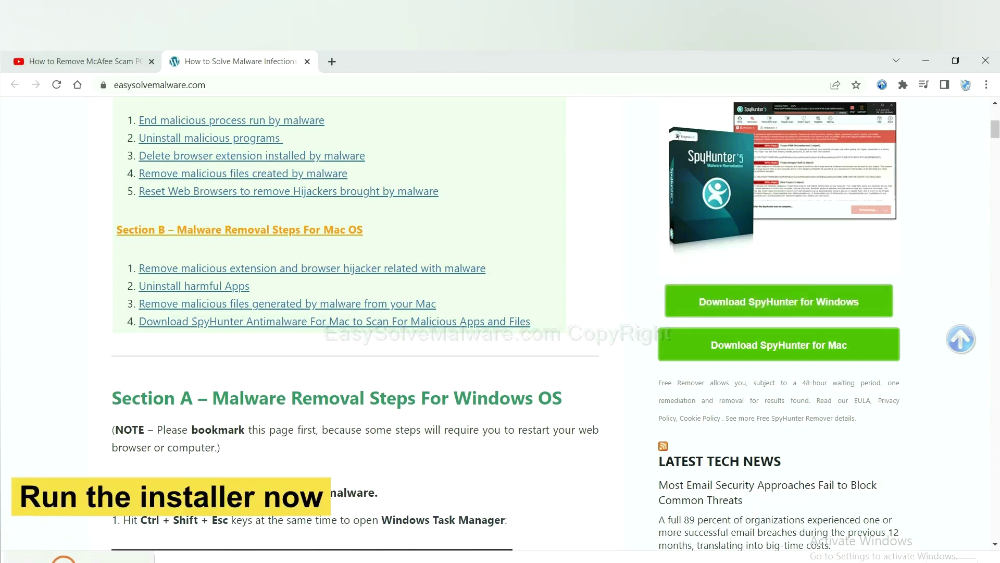
{"action": "left_click", "coordinate": [63, 559]}
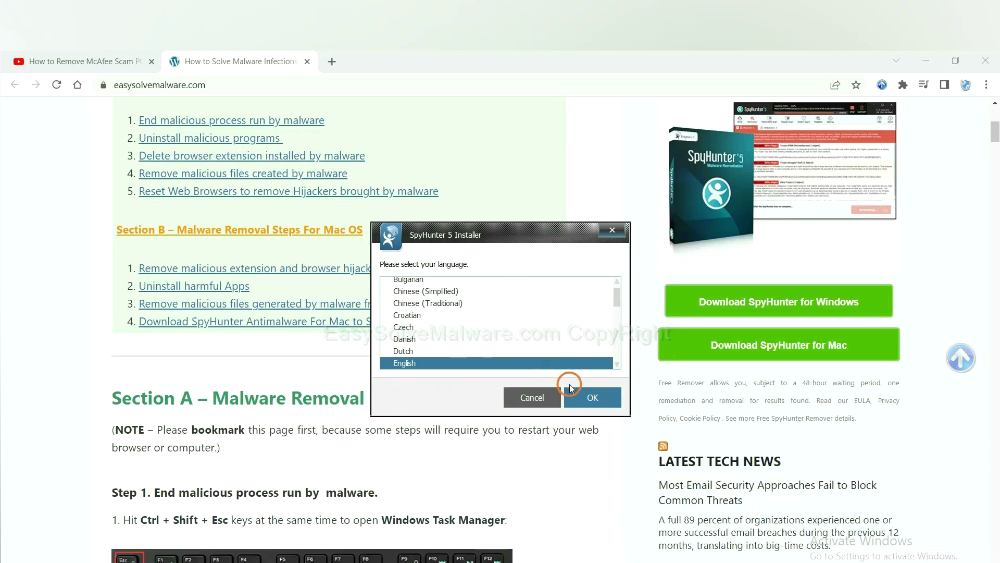
- Install SpyHunter 5 in English, accepting the EULA, until setup reports success
{"action": "left_click", "coordinate": [588, 397]}
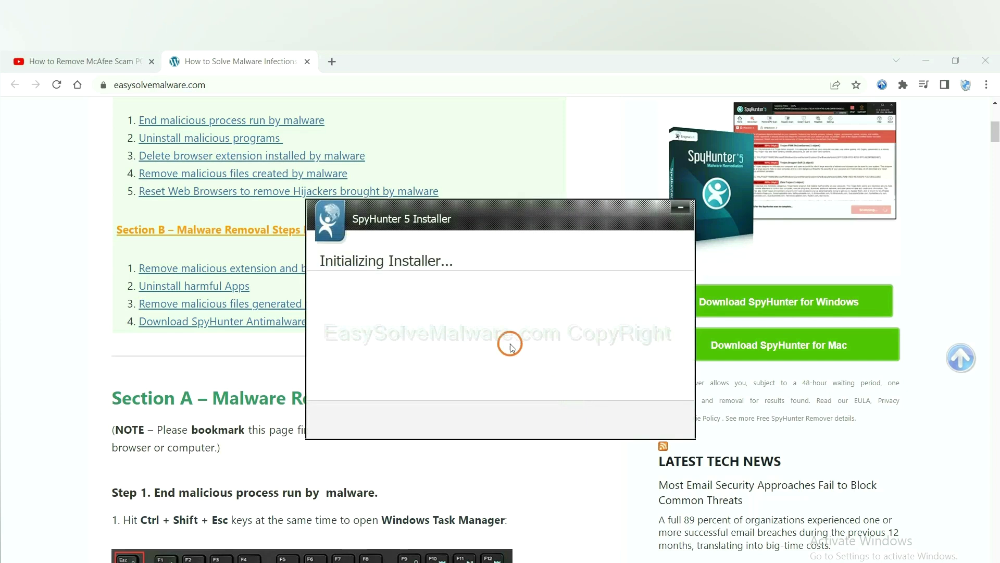
{"action": "left_click", "coordinate": [451, 335]}
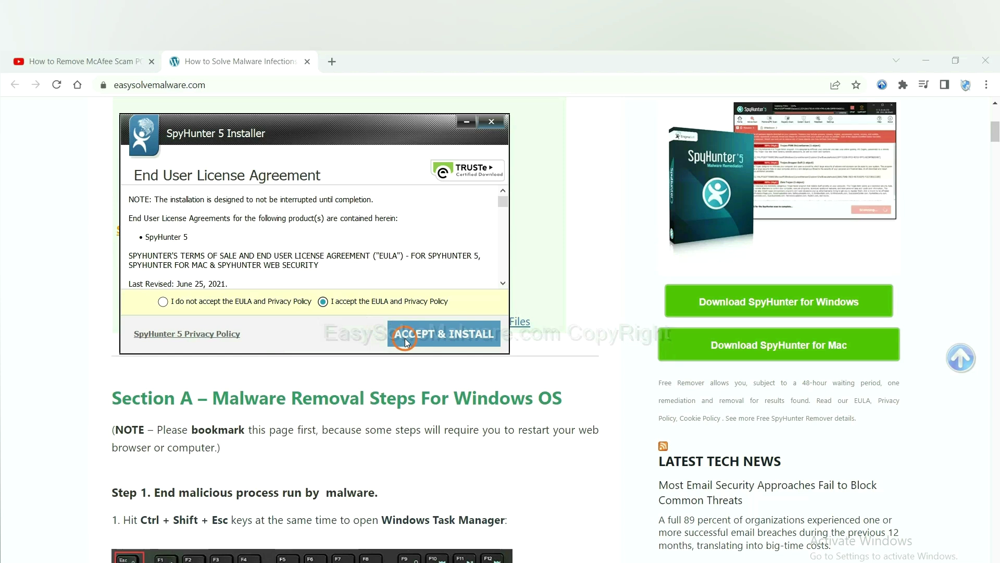
{"action": "left_click", "coordinate": [405, 340]}
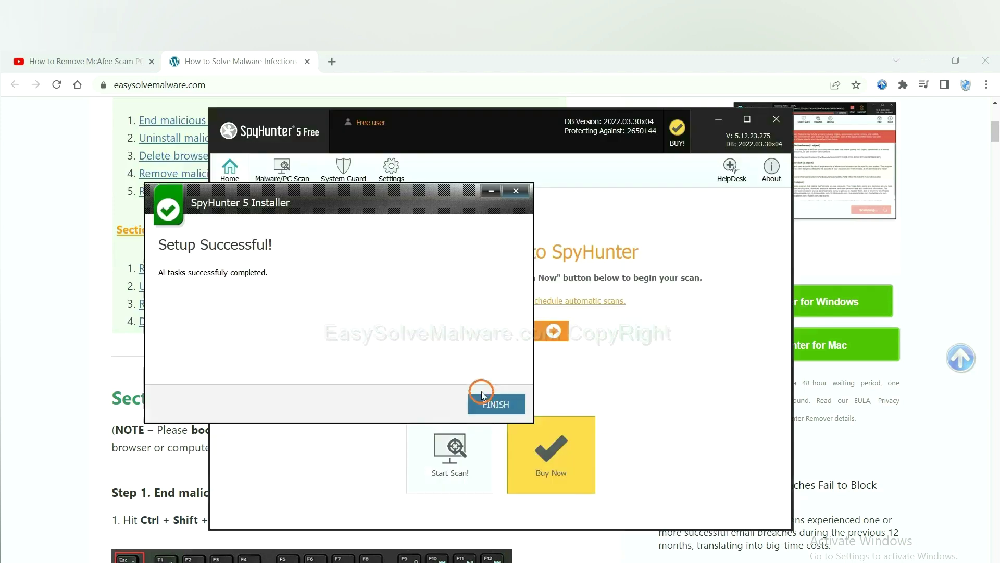
- Run a SpyHunter scan and move past the remove360.bat unknown-object result
{"action": "left_click", "coordinate": [487, 404]}
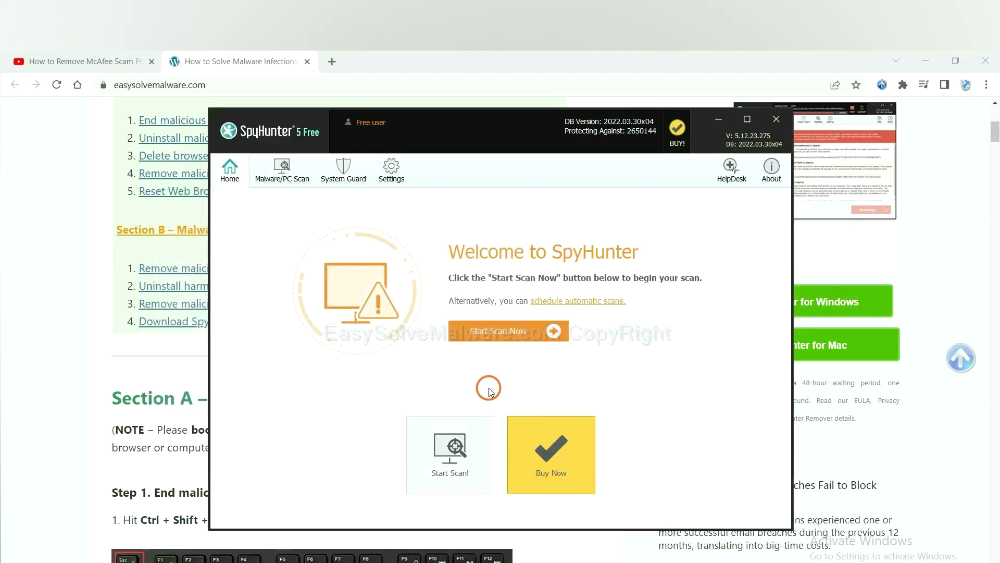
{"action": "left_click", "coordinate": [493, 334]}
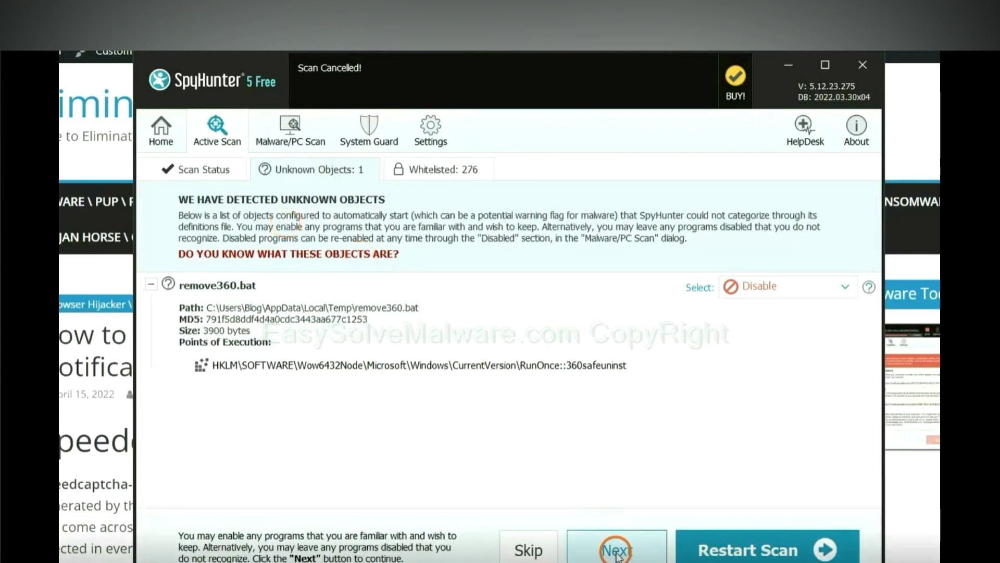
{"action": "left_click", "coordinate": [616, 553]}
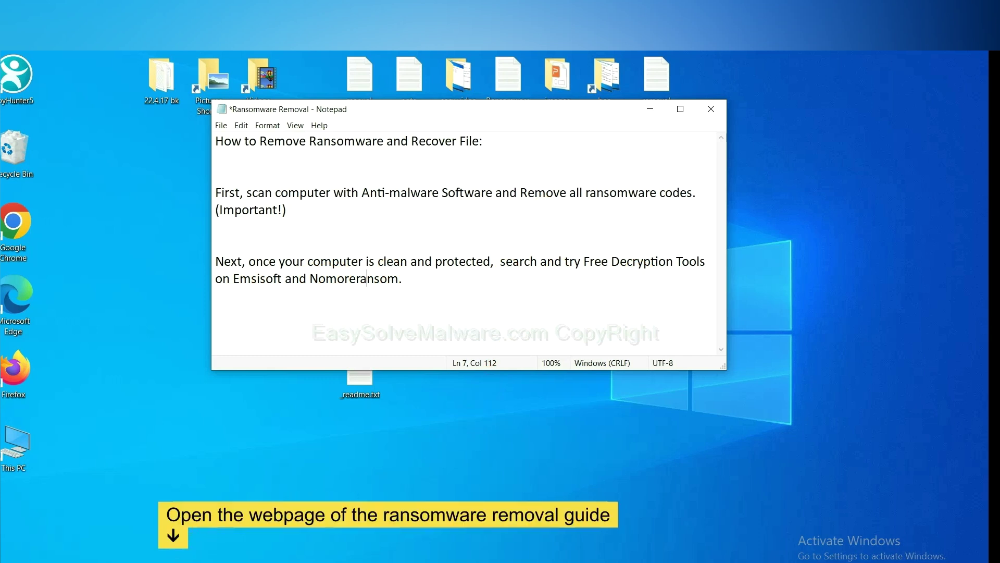
- Return to the jhdd removal guide's Step 4 on legitimate decryption tools
{"action": "left_click", "coordinate": [125, 539]}
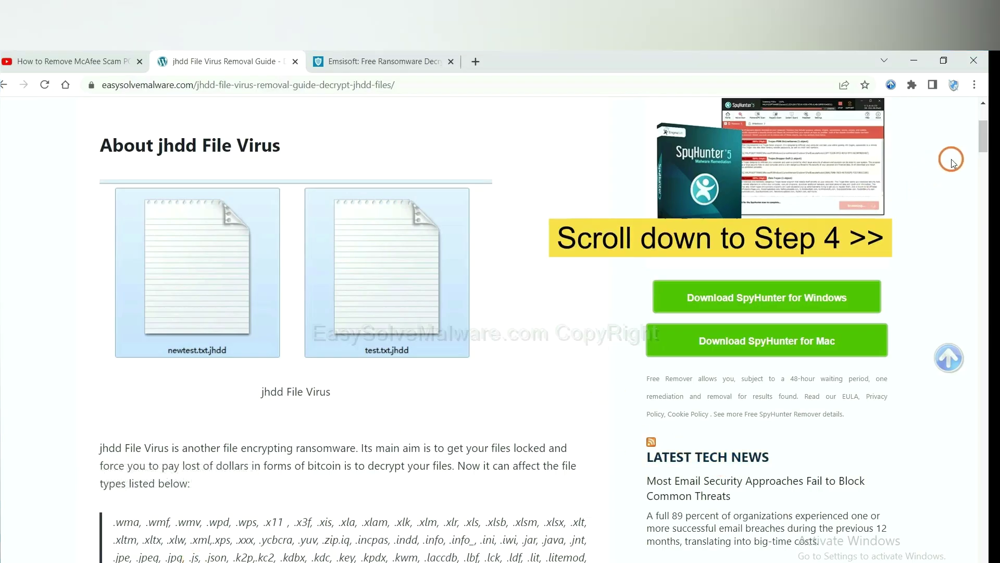
{"action": "mouse_move", "coordinate": [984, 137]}
{"action": "left_mouse_down"}
{"action": "mouse_move", "coordinate": [970, 363]}
{"action": "mouse_move", "coordinate": [978, 528]}
{"action": "mouse_move", "coordinate": [979, 500]}
{"action": "left_mouse_up"}
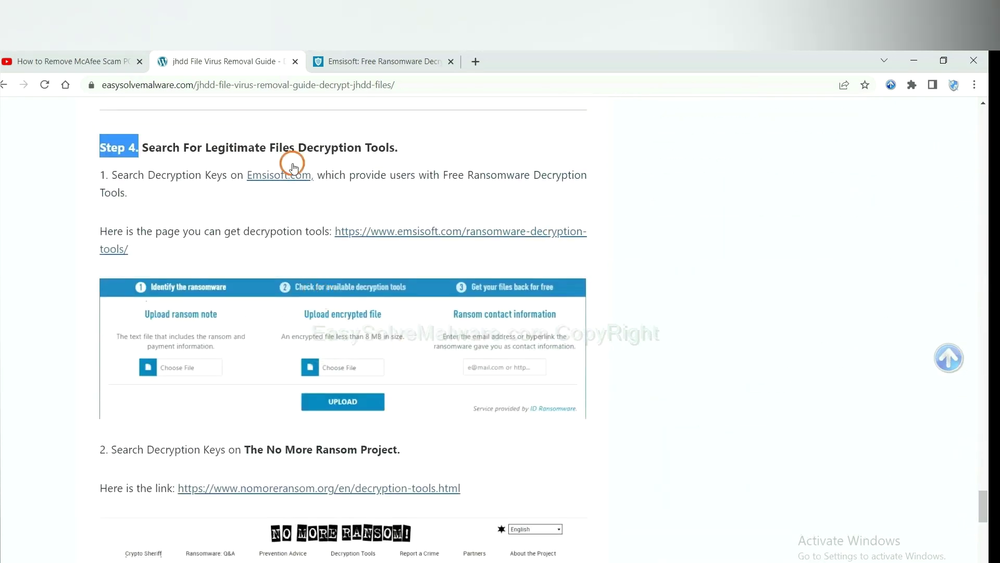
{"action": "left_click", "coordinate": [292, 119]}
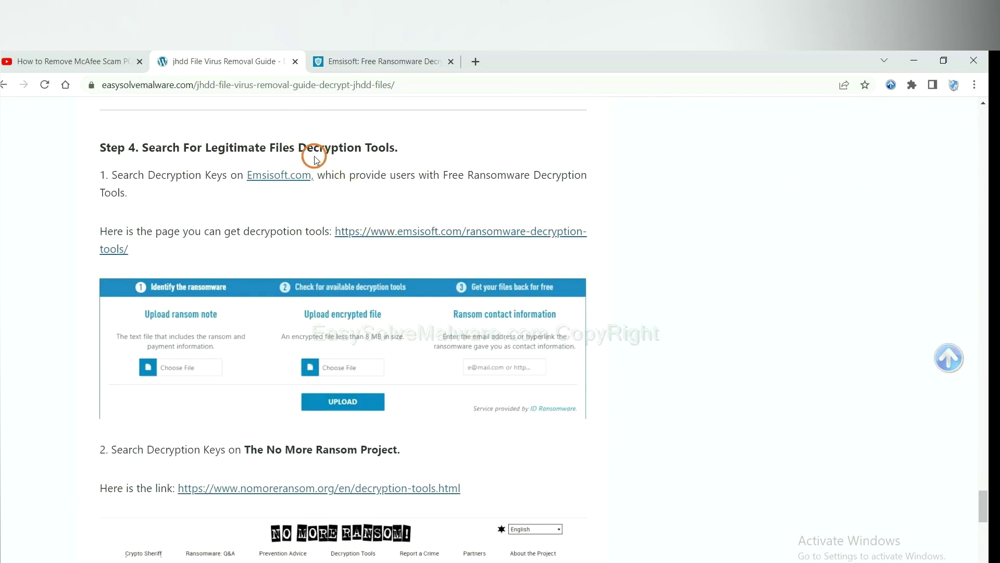
{"action": "scroll", "coordinate": [344, 242], "scroll_direction": "down", "scroll_amount": 3}
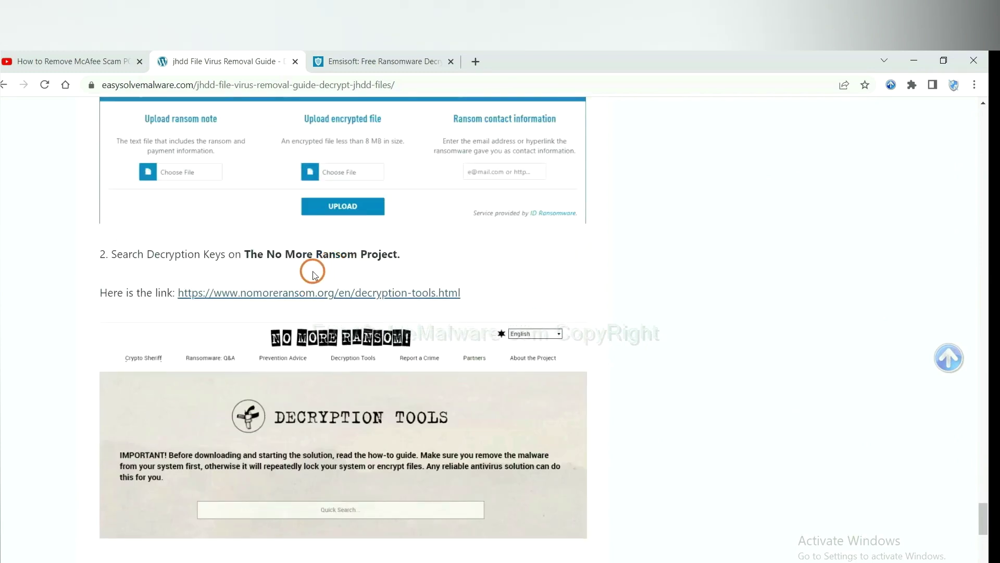
{"action": "scroll", "coordinate": [417, 275], "scroll_direction": "up", "scroll_amount": 4}
{"action": "scroll", "coordinate": [417, 275], "scroll_direction": "up", "scroll_amount": 2}
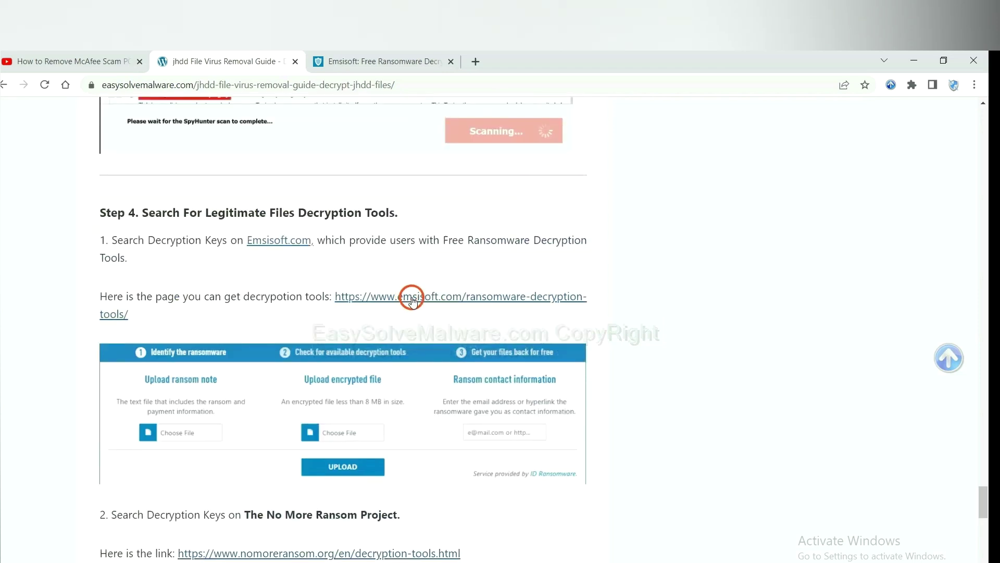
- Follow the Step 4 link to emsisoft.com/ransomware-decryption-tools
{"action": "left_click", "coordinate": [412, 298]}
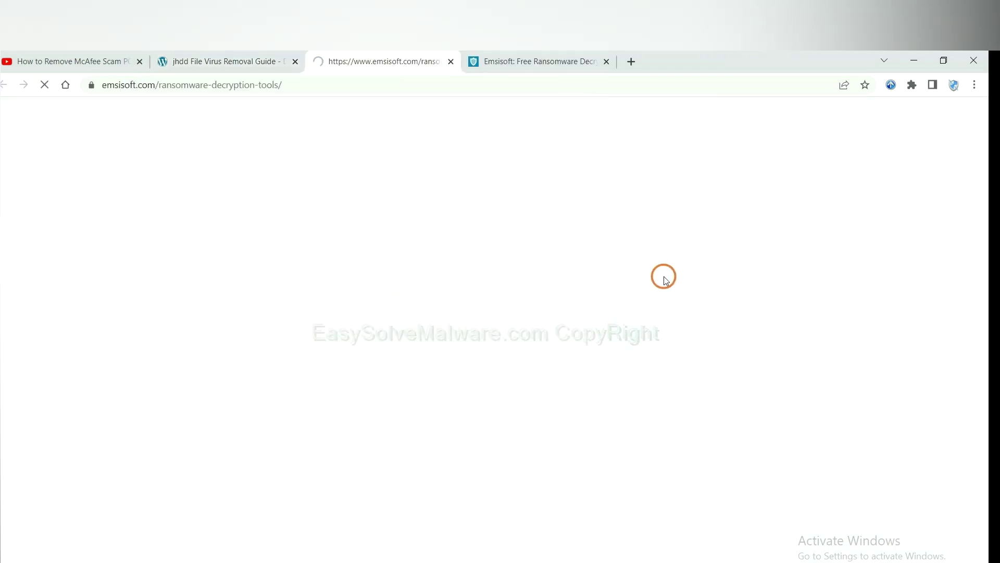
{"action": "scroll", "coordinate": [648, 270], "scroll_direction": "down", "scroll_amount": 3}
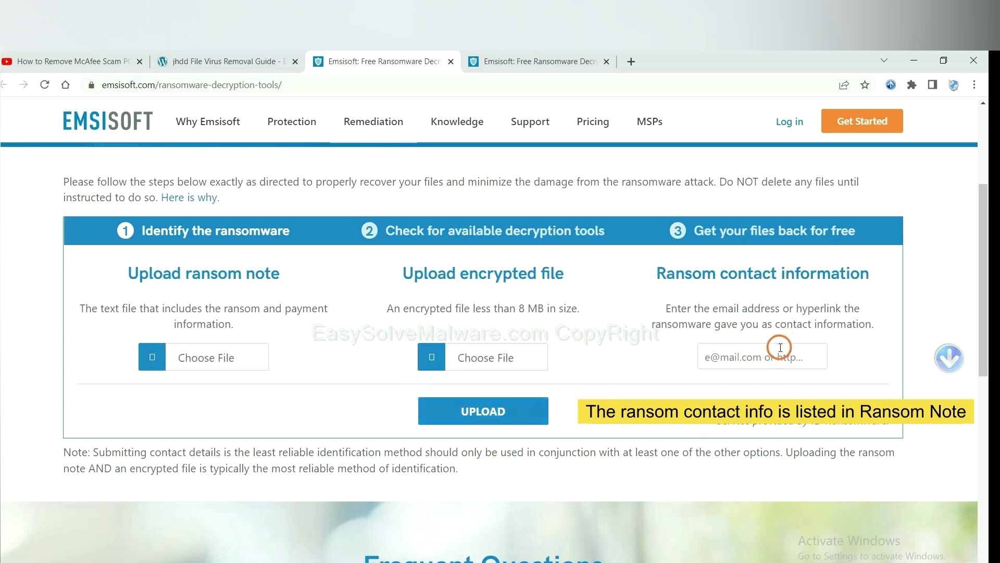
- Open _readme.txt from the desktop and select its first contact e-mail address
{"action": "key", "text": "super+d"}
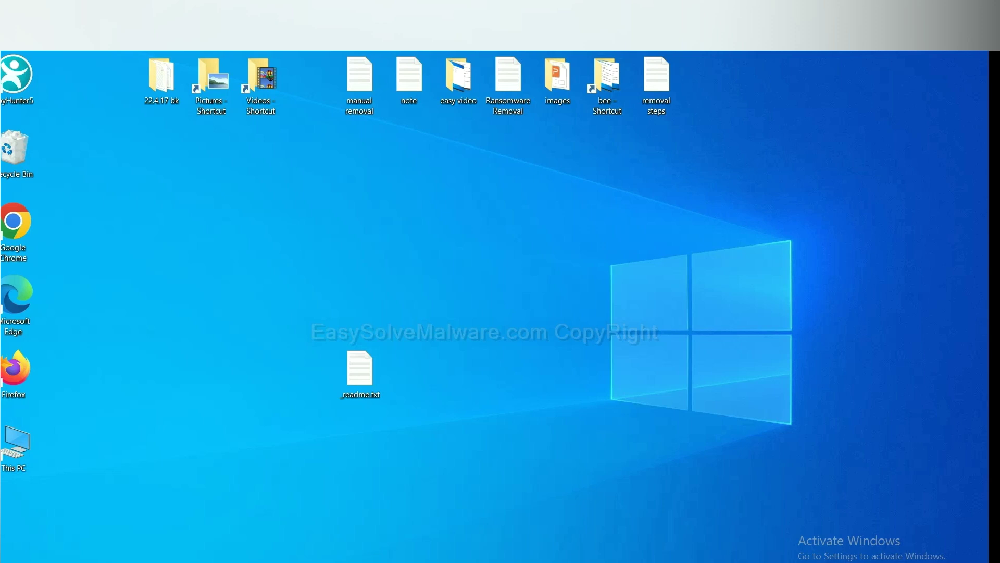
{"action": "left_click", "coordinate": [361, 367]}
{"action": "double_click", "coordinate": [365, 369]}
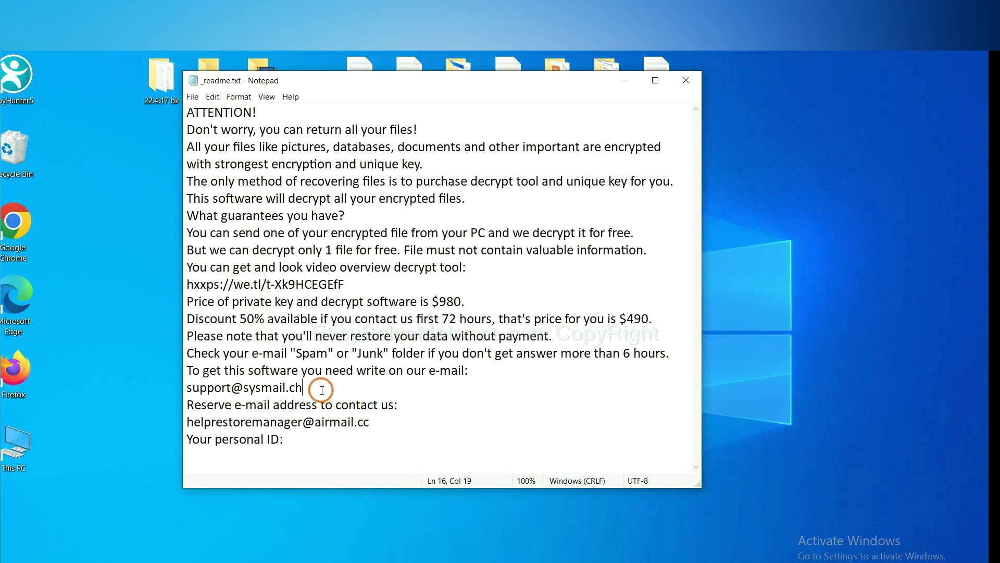
{"action": "left_click_drag", "start_coordinate": [303, 388], "coordinate": [165, 382]}
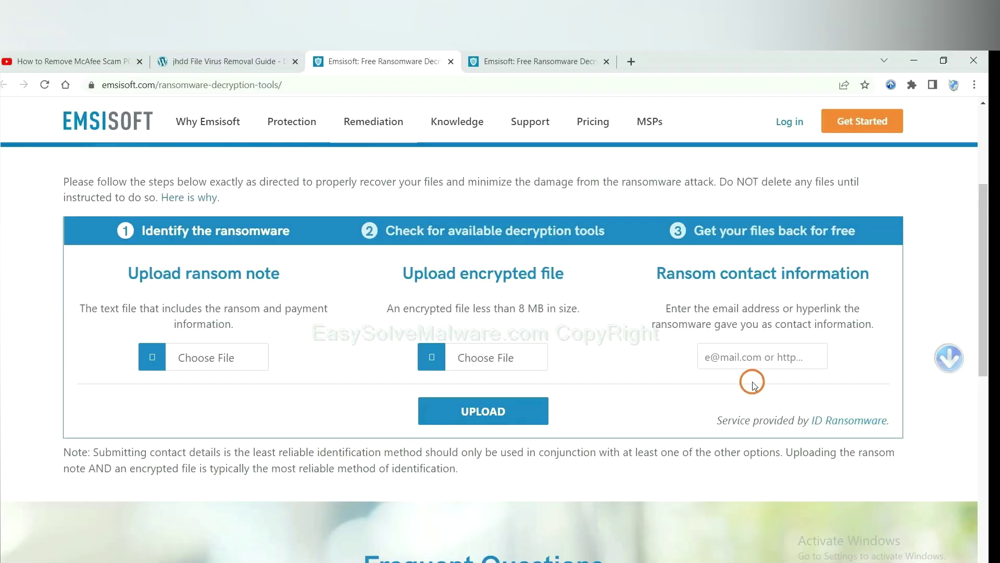
{"action": "left_click", "coordinate": [758, 357]}
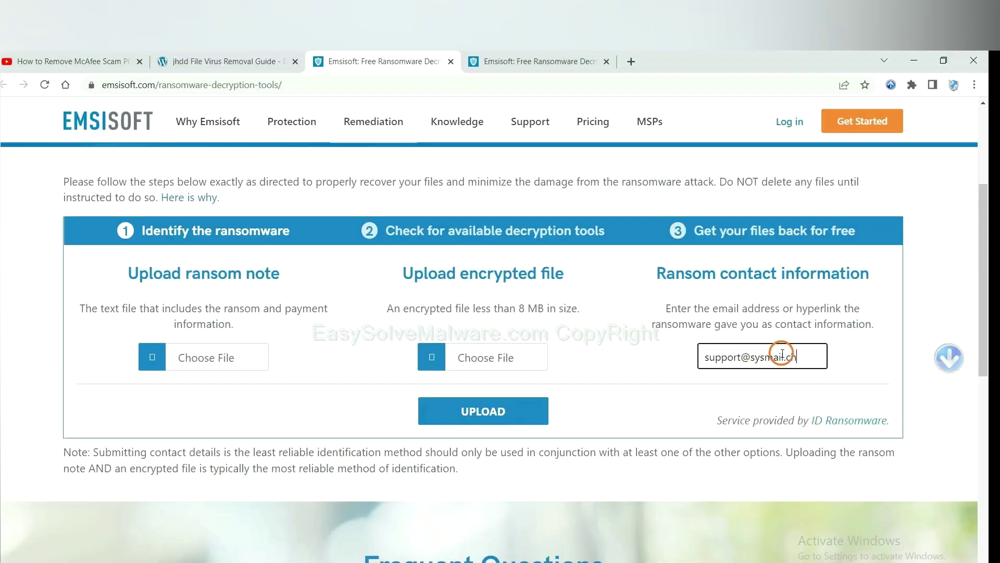
{"action": "left_click", "coordinate": [523, 410]}
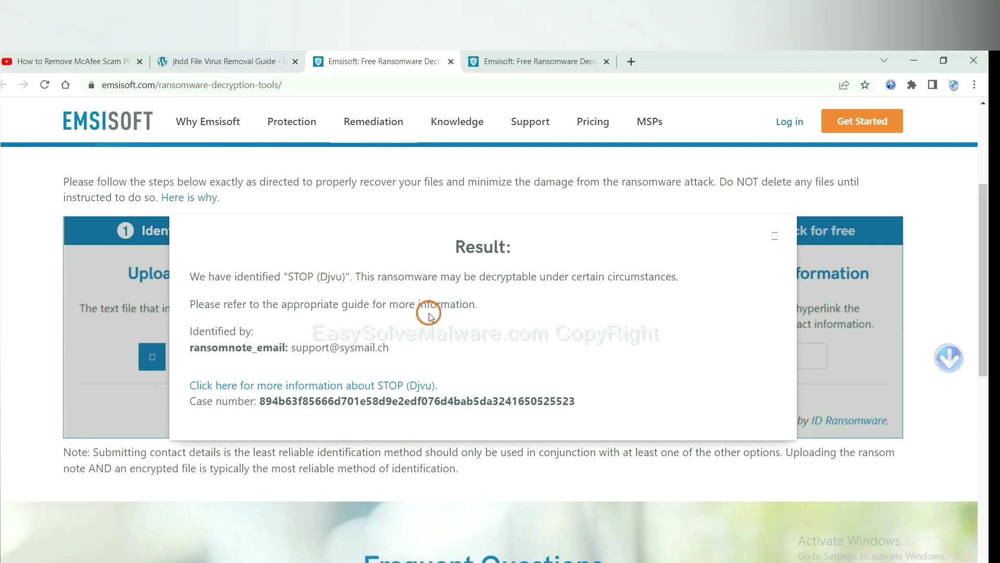
- Reach Emsisoft's STOP Djvu decryptor page through the STOP (Djvu) information blog post
{"action": "left_click", "coordinate": [322, 388]}
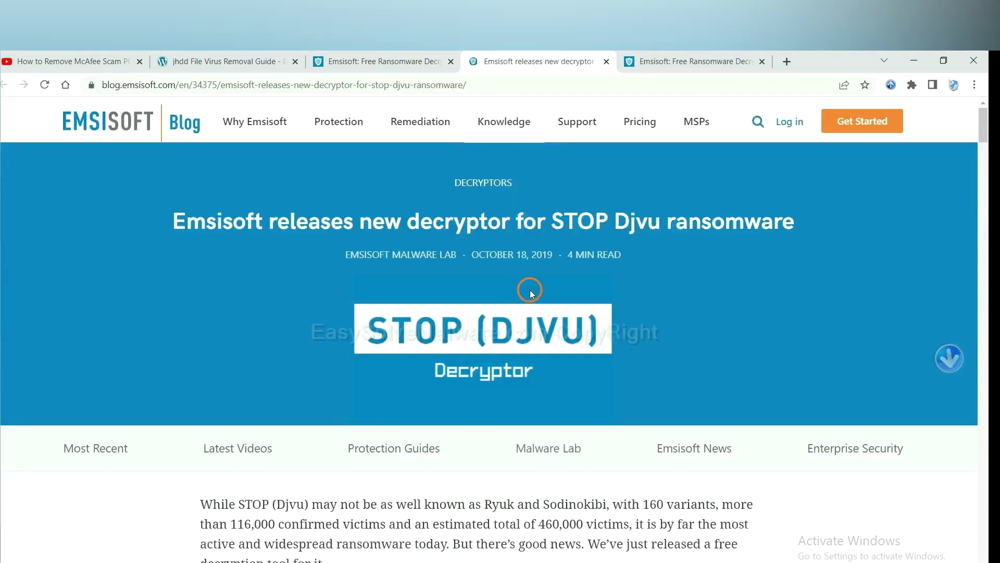
{"action": "scroll", "coordinate": [516, 282], "scroll_direction": "down", "scroll_amount": 3}
{"action": "scroll", "coordinate": [516, 281], "scroll_direction": "down", "scroll_amount": 4}
{"action": "scroll", "coordinate": [508, 278], "scroll_direction": "down", "scroll_amount": 4}
{"action": "scroll", "coordinate": [504, 274], "scroll_direction": "down", "scroll_amount": 4}
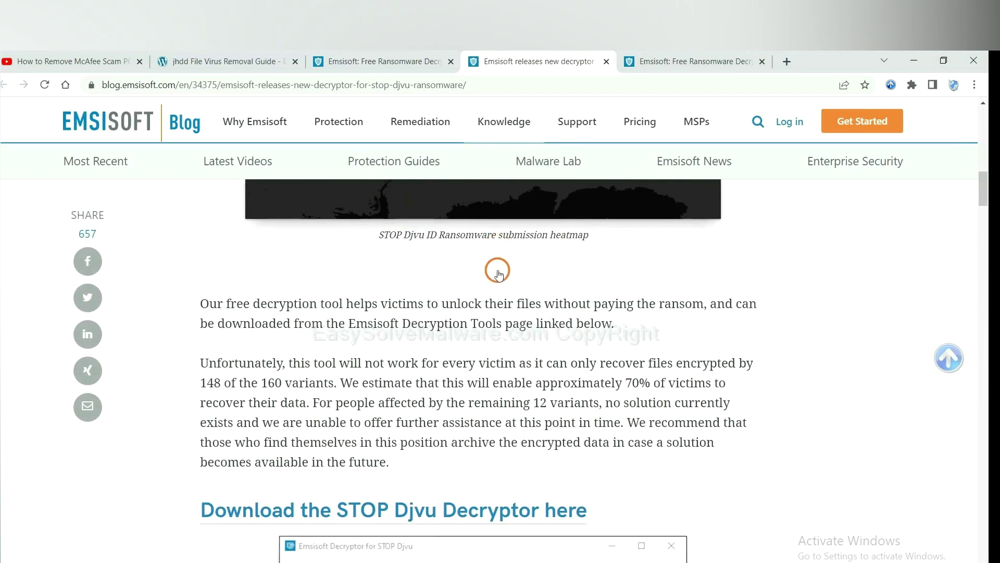
{"action": "scroll", "coordinate": [498, 271], "scroll_direction": "down", "scroll_amount": 3}
{"action": "scroll", "coordinate": [497, 271], "scroll_direction": "down", "scroll_amount": 2}
{"action": "scroll", "coordinate": [498, 271], "scroll_direction": "down", "scroll_amount": 4}
{"action": "scroll", "coordinate": [498, 271], "scroll_direction": "down", "scroll_amount": 1}
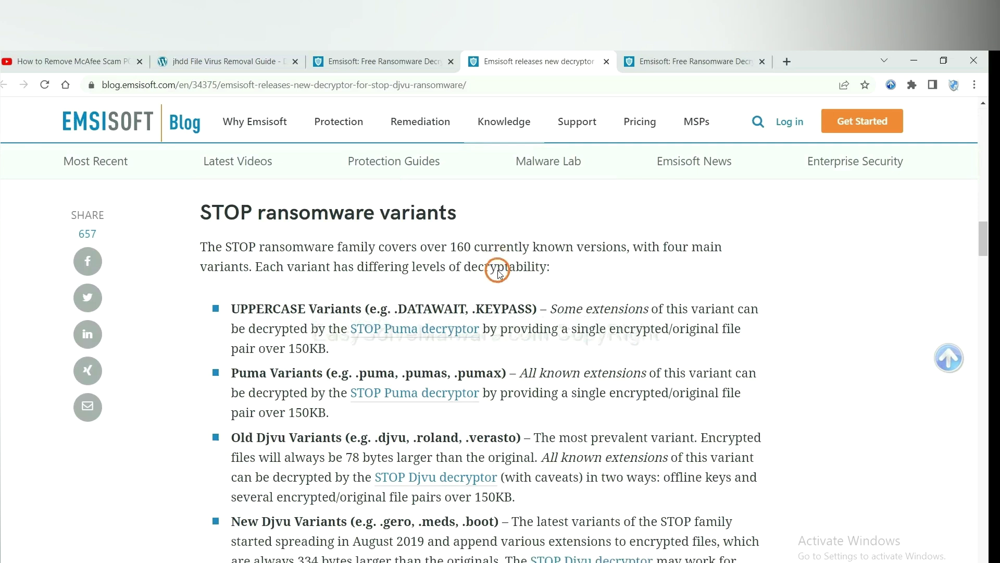
{"action": "scroll", "coordinate": [498, 271], "scroll_direction": "down", "scroll_amount": 3}
{"action": "scroll", "coordinate": [498, 270], "scroll_direction": "up", "scroll_amount": 1}
{"action": "scroll", "coordinate": [497, 270], "scroll_direction": "up", "scroll_amount": 1}
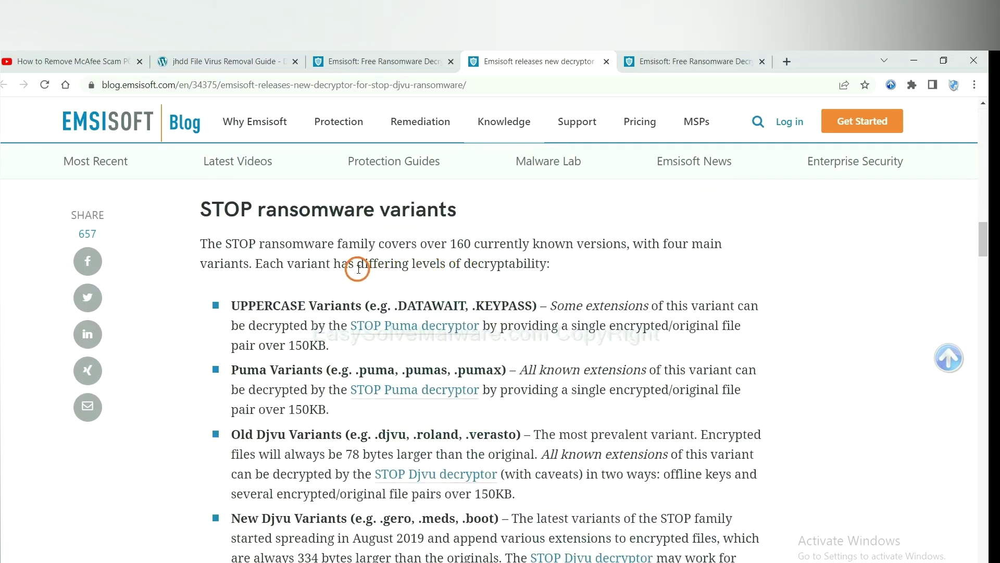
{"action": "scroll", "coordinate": [351, 297], "scroll_direction": "down", "scroll_amount": 1}
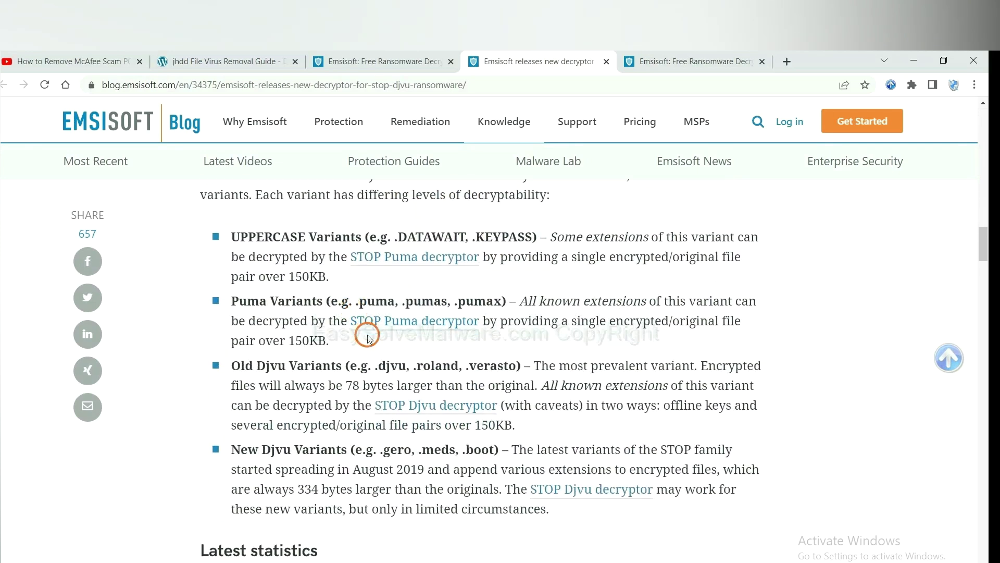
{"action": "scroll", "coordinate": [364, 328], "scroll_direction": "down", "scroll_amount": 1}
{"action": "scroll", "coordinate": [365, 332], "scroll_direction": "down", "scroll_amount": 1}
{"action": "scroll", "coordinate": [366, 332], "scroll_direction": "down", "scroll_amount": 1}
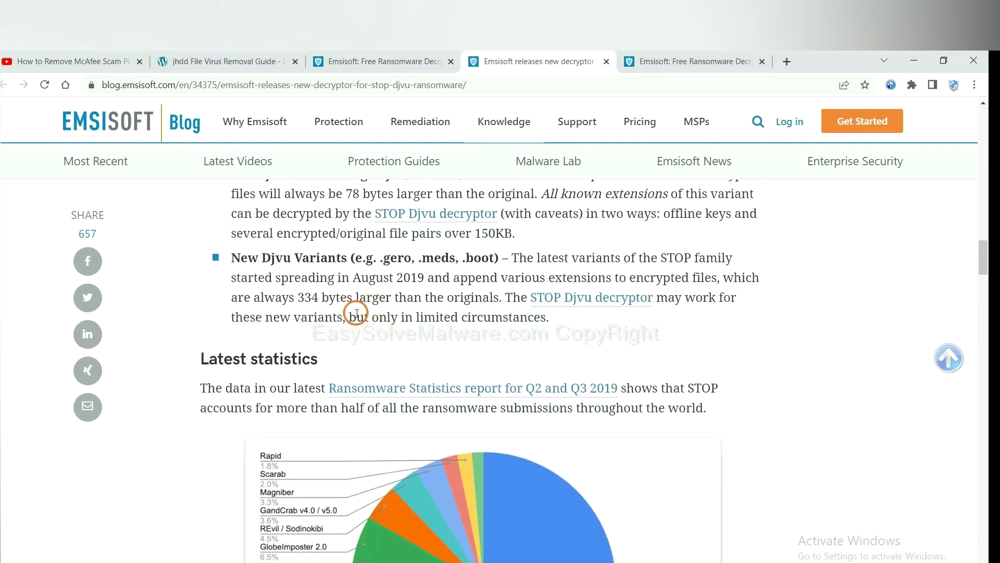
{"action": "left_click", "coordinate": [575, 299]}
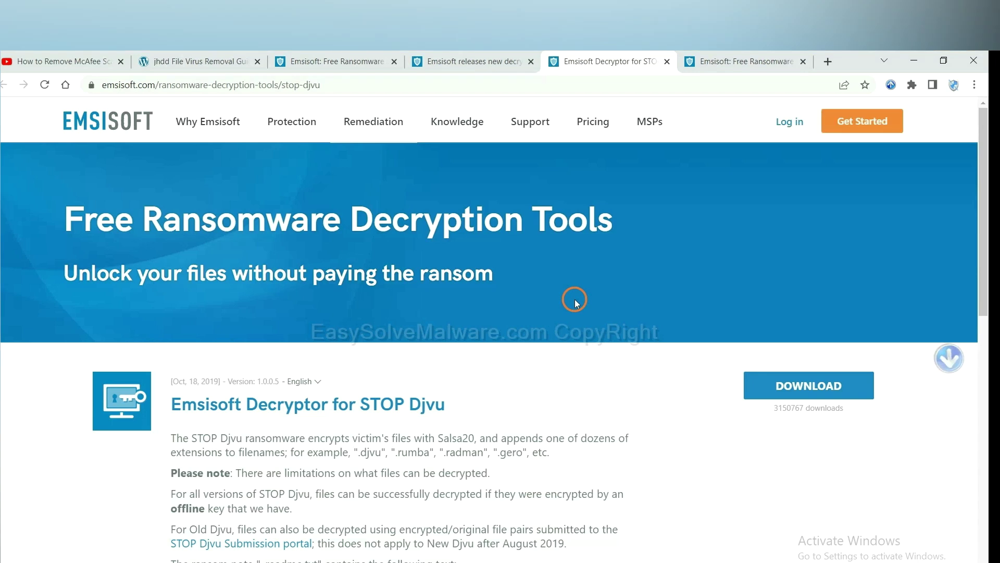
{"action": "scroll", "coordinate": [574, 299], "scroll_direction": "down", "scroll_amount": 2}
{"action": "scroll", "coordinate": [575, 300], "scroll_direction": "down", "scroll_amount": 1}
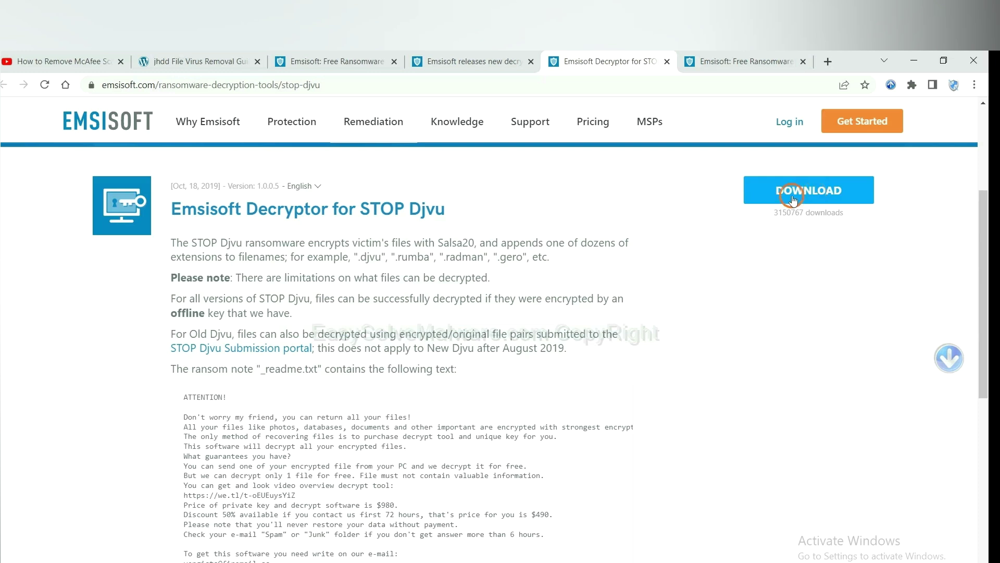
- Search No More Ransom's decryption tools for 'djvu' and expand the djvu Ransom entry
{"action": "left_click", "coordinate": [153, 61]}
{"action": "scroll", "coordinate": [345, 375], "scroll_direction": "down", "scroll_amount": 2}
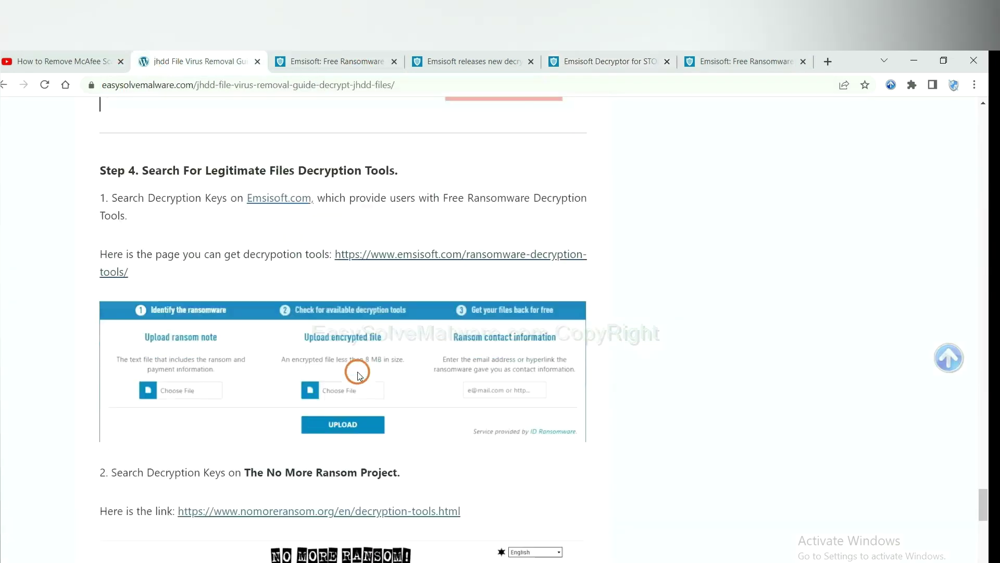
{"action": "scroll", "coordinate": [343, 375], "scroll_direction": "down", "scroll_amount": 3}
{"action": "scroll", "coordinate": [344, 313], "scroll_direction": "down", "scroll_amount": 1}
{"action": "left_click", "coordinate": [365, 231]}
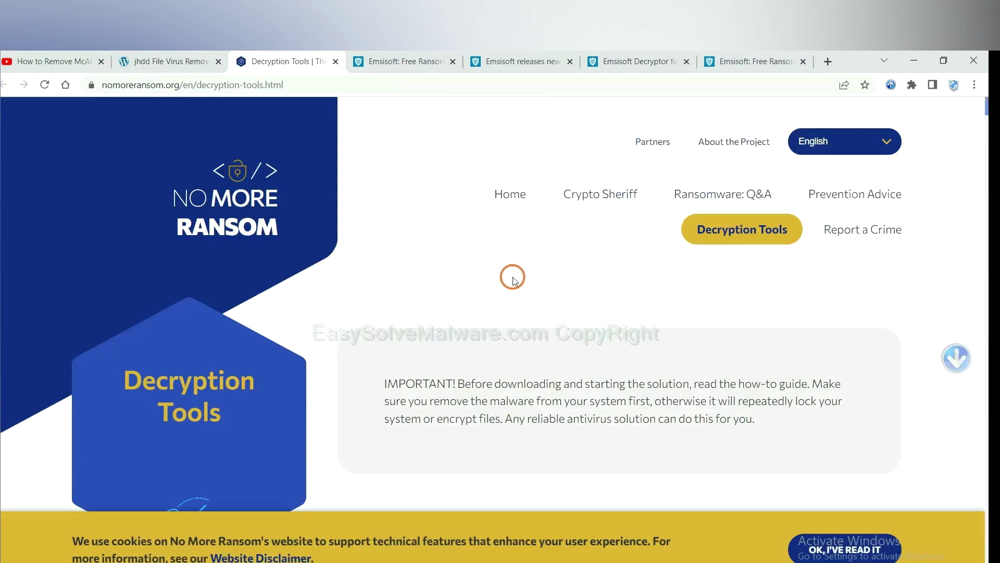
{"action": "scroll", "coordinate": [513, 279], "scroll_direction": "down", "scroll_amount": 3}
{"action": "left_click", "coordinate": [498, 356]}
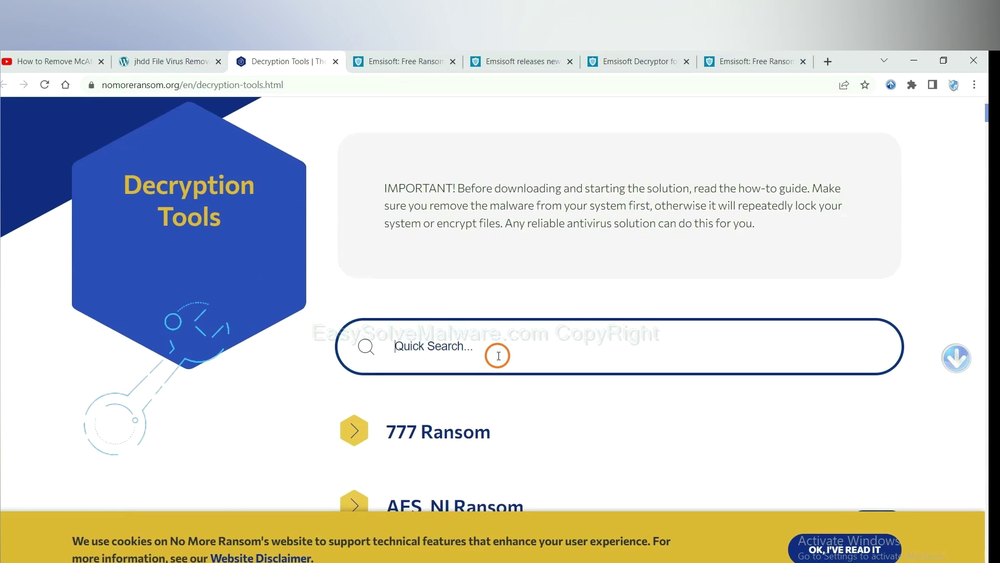
{"action": "type", "text": "djv"}
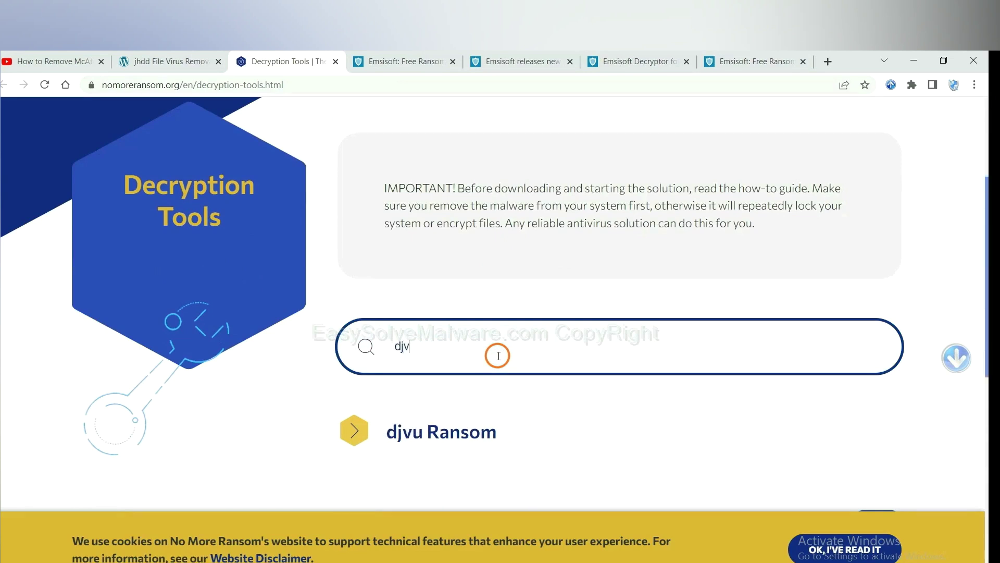
{"action": "type", "text": "u"}
{"action": "scroll", "coordinate": [469, 430], "scroll_direction": "down", "scroll_amount": 1}
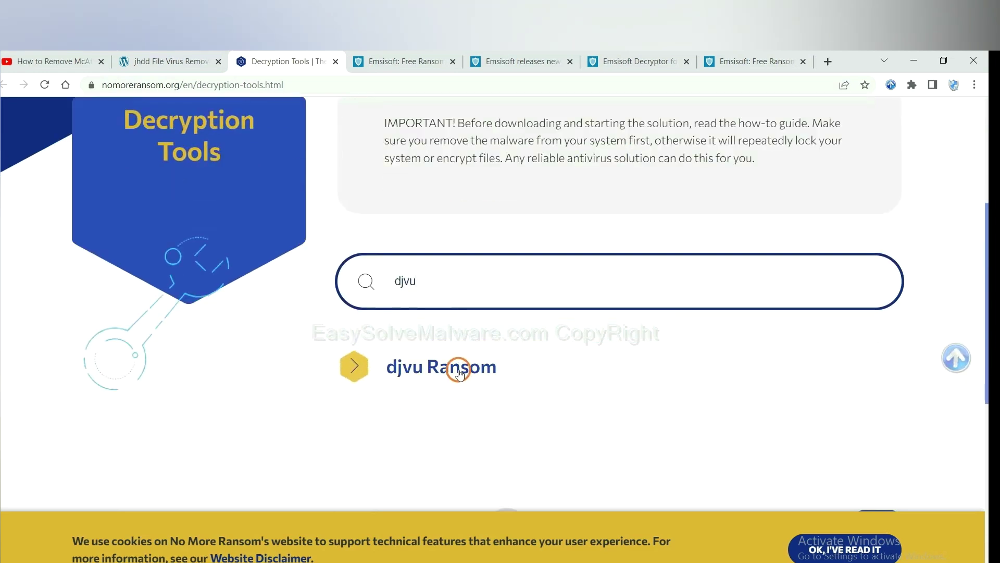
{"action": "left_click", "coordinate": [461, 374]}
{"action": "scroll", "coordinate": [543, 397], "scroll_direction": "down", "scroll_amount": 1}
{"action": "scroll", "coordinate": [543, 398], "scroll_direction": "down", "scroll_amount": 2}
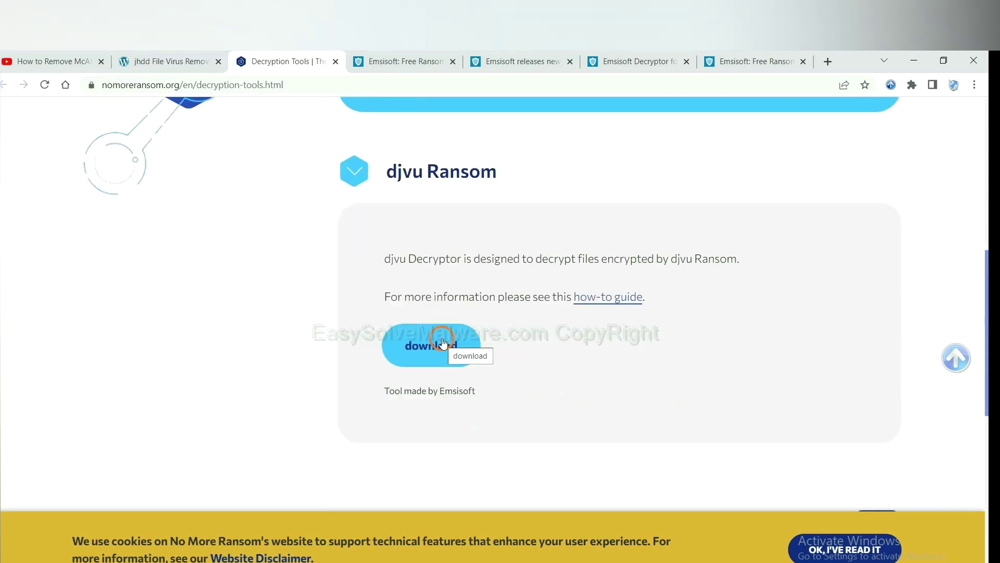
{"action": "scroll", "coordinate": [548, 332], "scroll_direction": "up", "scroll_amount": 3}
{"action": "scroll", "coordinate": [618, 334], "scroll_direction": "up", "scroll_amount": 3}
{"action": "scroll", "coordinate": [638, 334], "scroll_direction": "up", "scroll_amount": 3}
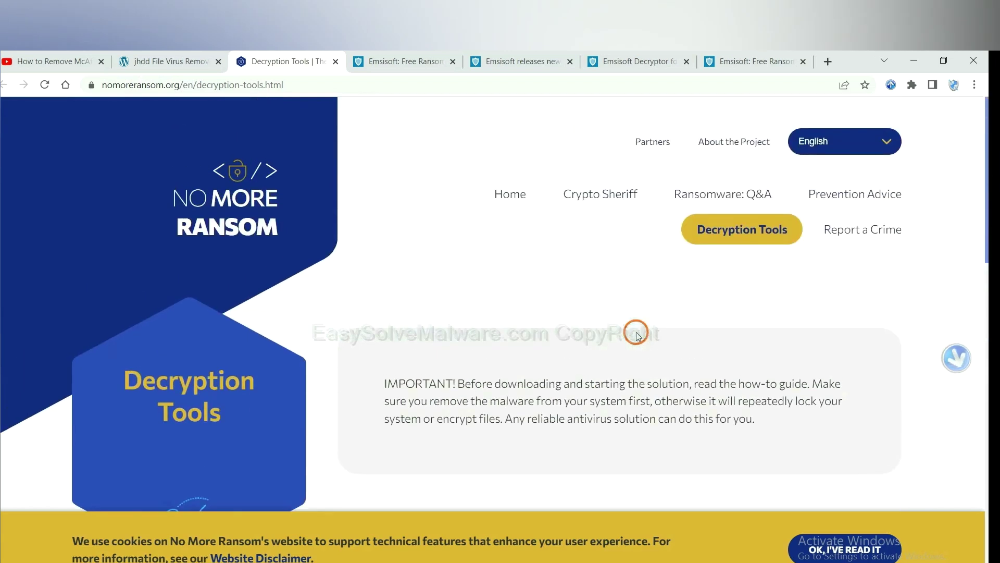